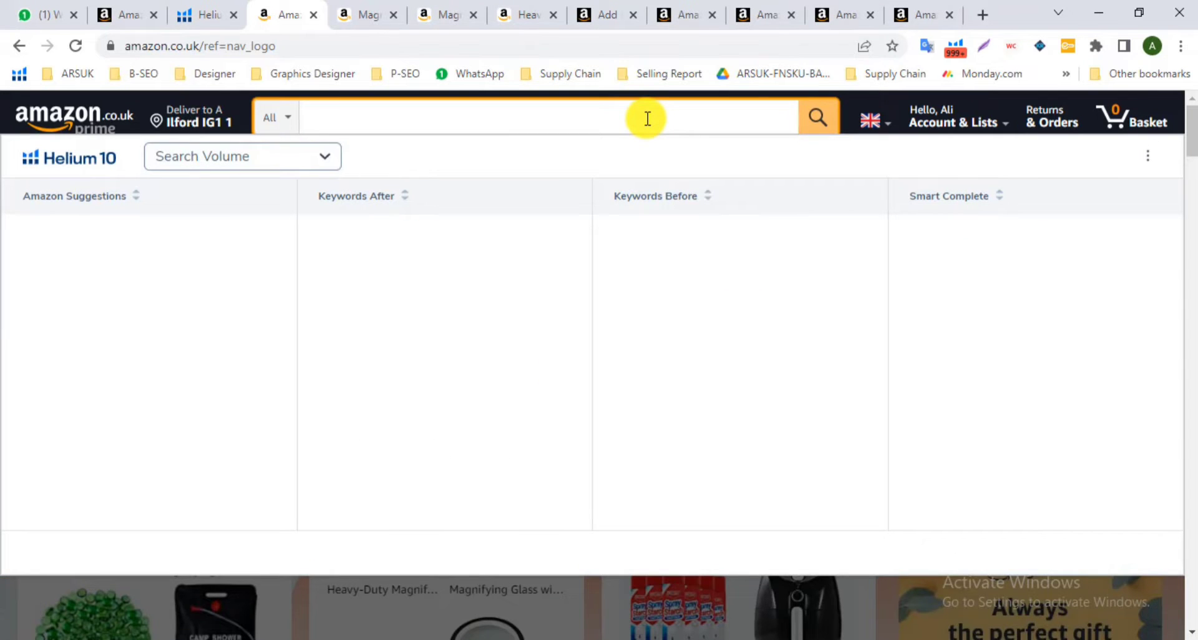
Search Amazon.co.uk for 'magnifying glass with light'
text(magnifying glass with light)
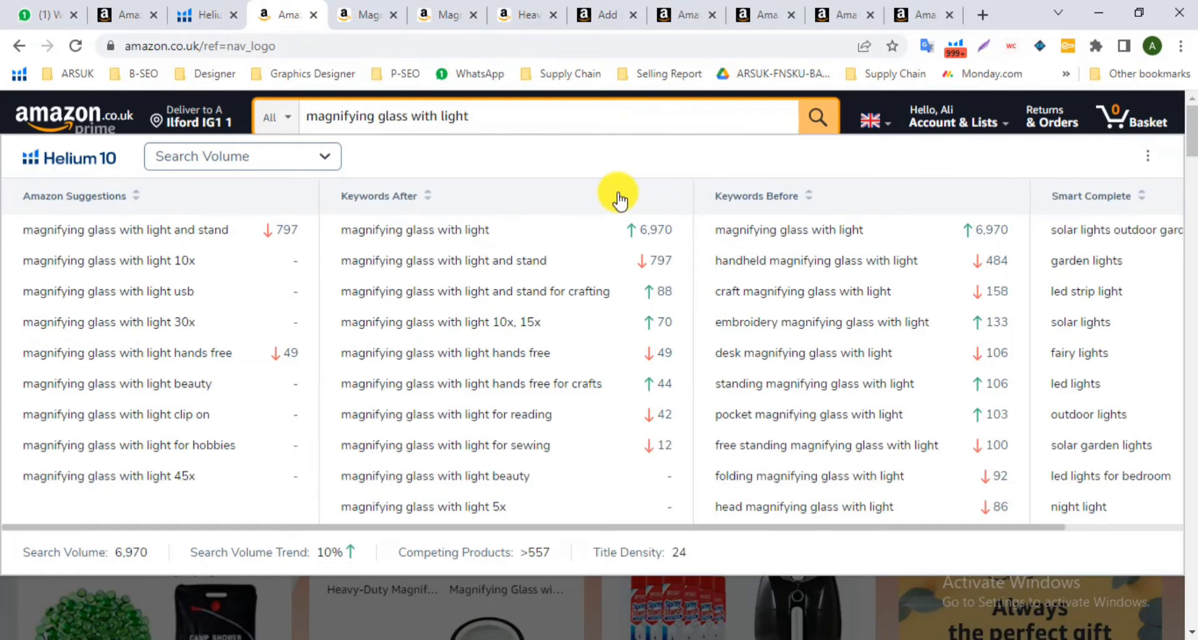
click(810, 120)
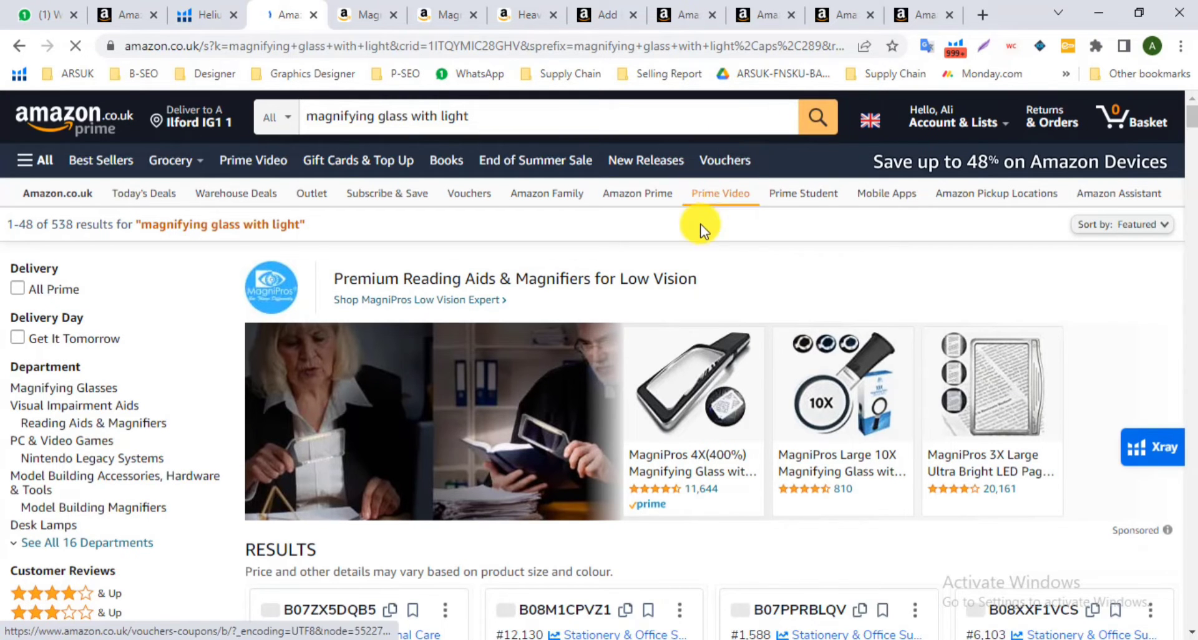
scroll(700, 231, down, 8)
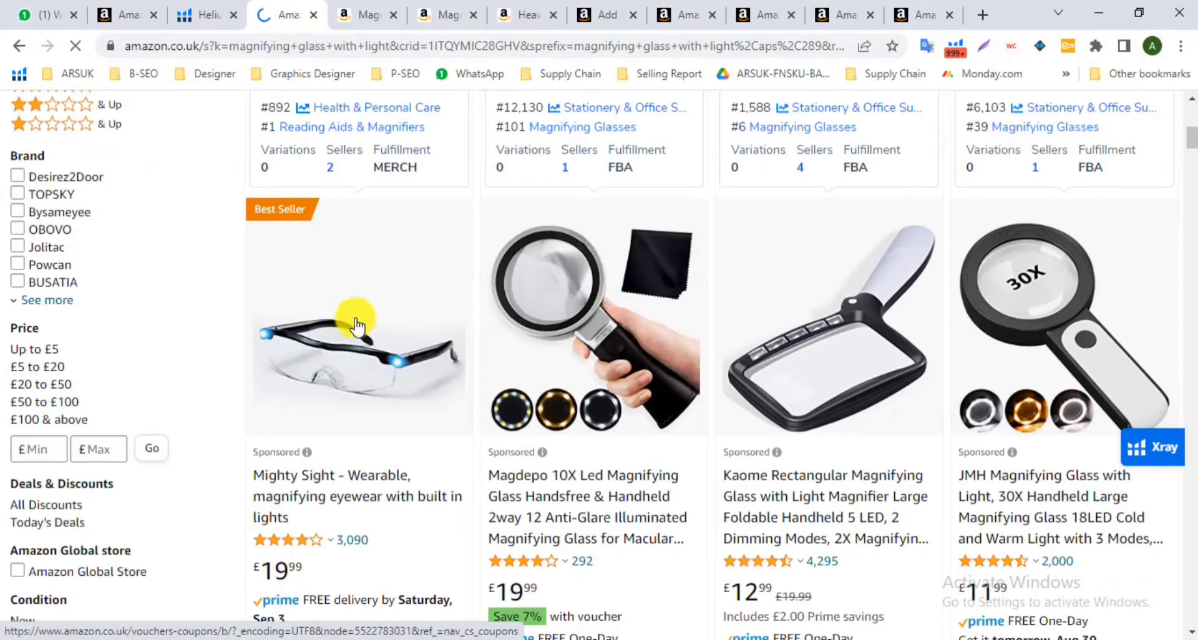
scroll(994, 268, down, 10)
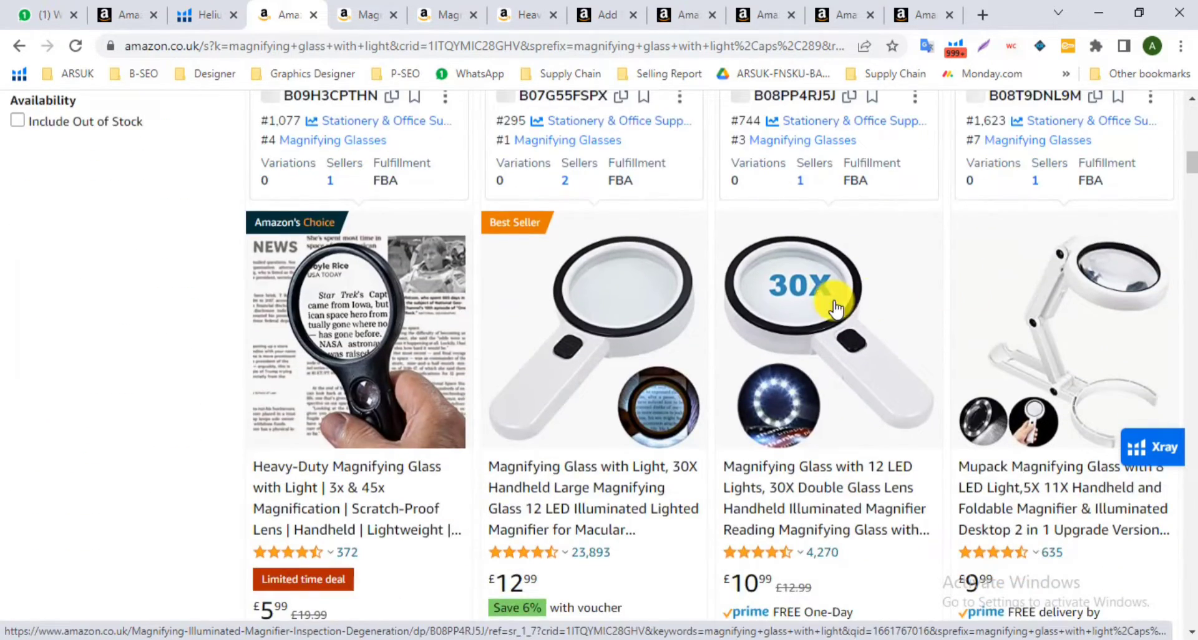
scroll(834, 307, down, 4)
scroll(395, 246, up, 4)
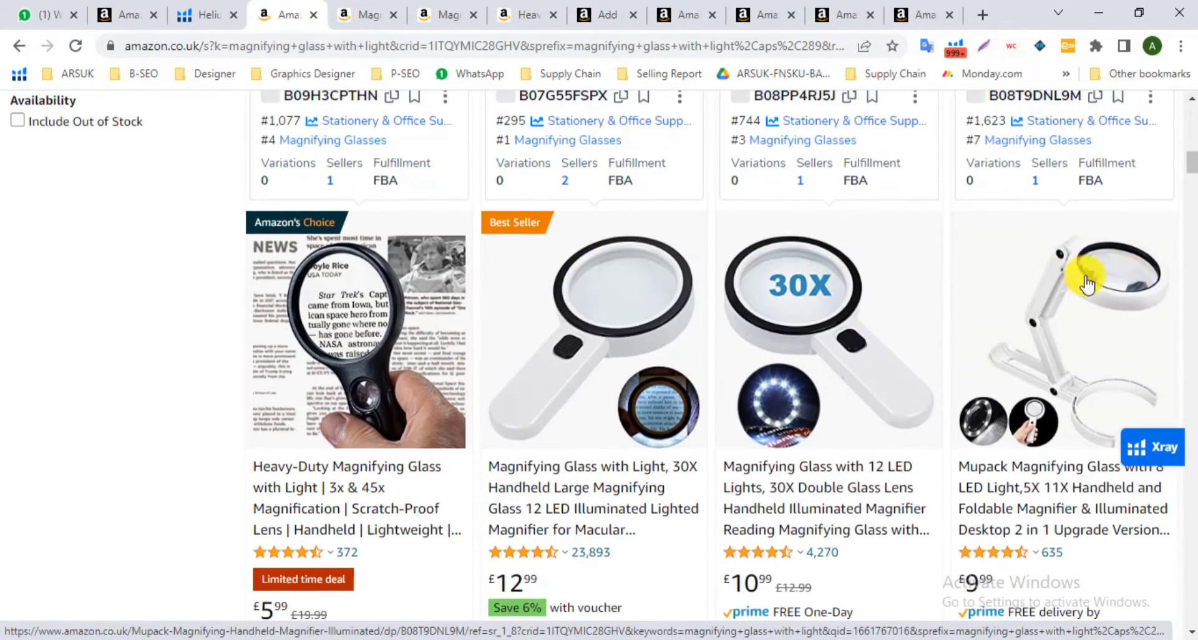
scroll(1160, 288, down, 20)
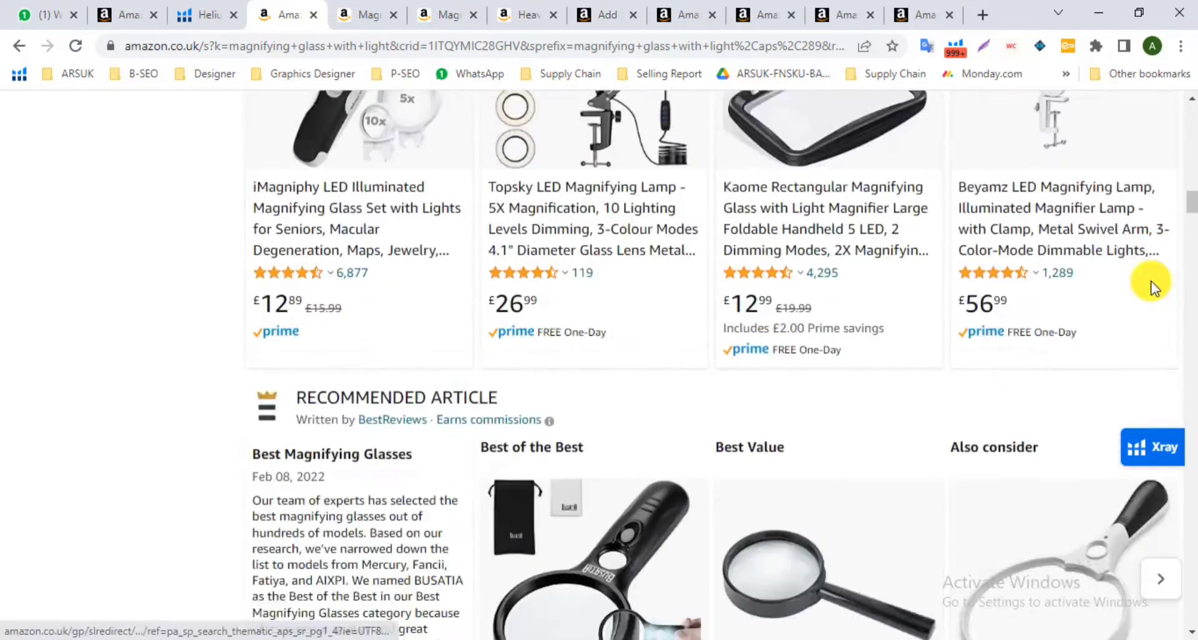
scroll(1153, 288, down, 20)
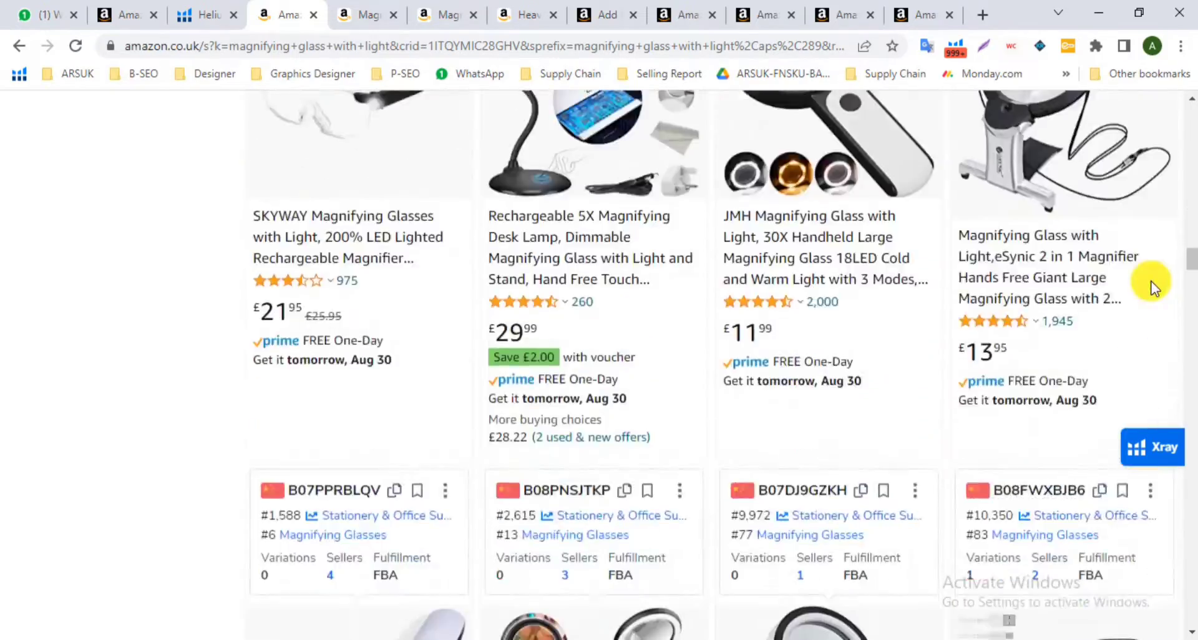
scroll(1153, 289, down, 20)
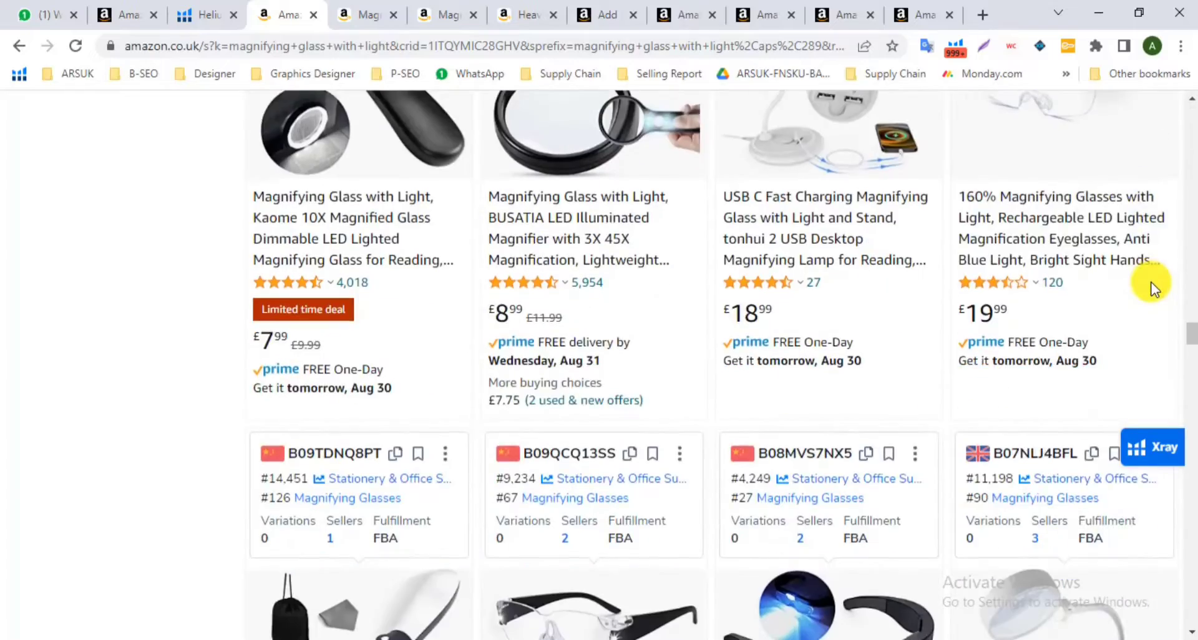
scroll(1153, 288, down, 6)
drag(1192, 340, 1193, 113)
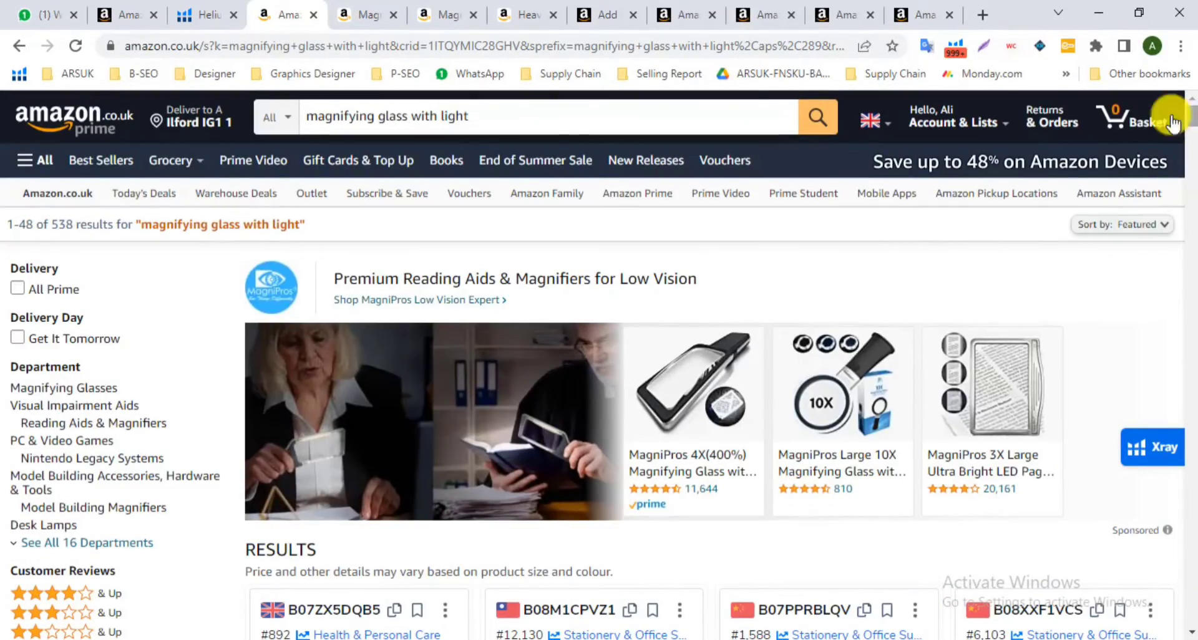
Run Helium 10 Xray on the search results and pick out the £100,637 total revenue
click(955, 47)
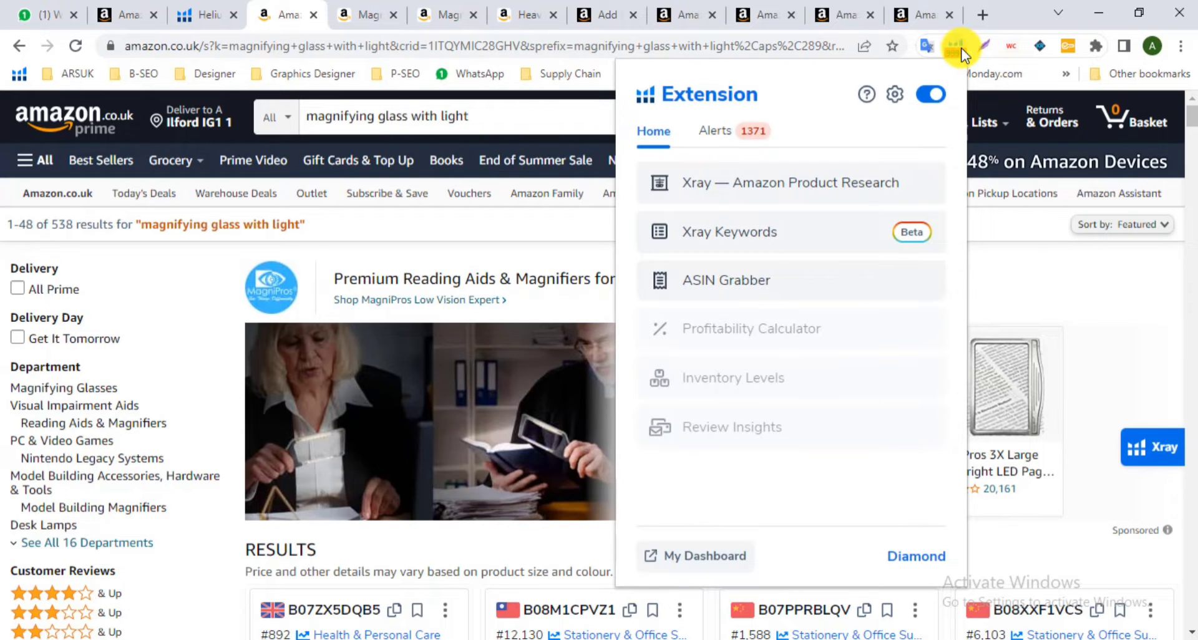
click(762, 187)
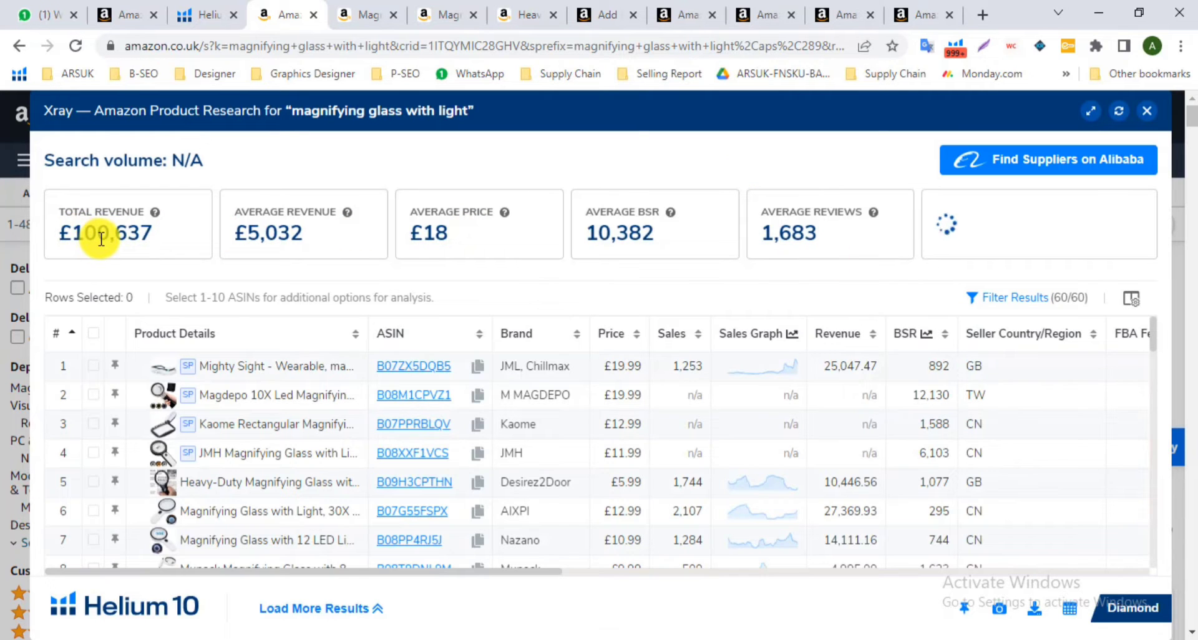
triple_click(101, 239)
click(113, 239)
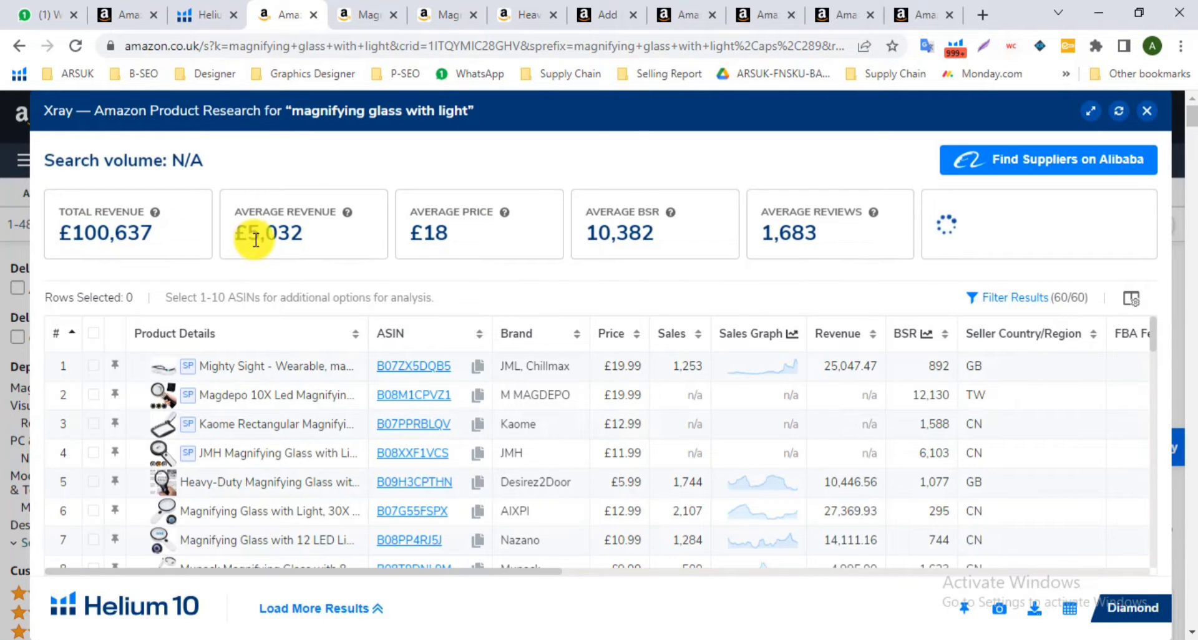
Pick out the average price £18, BSR 10,382 and reviews 1,683, then review the listing rows
double_click(442, 231)
double_click(647, 237)
double_click(792, 237)
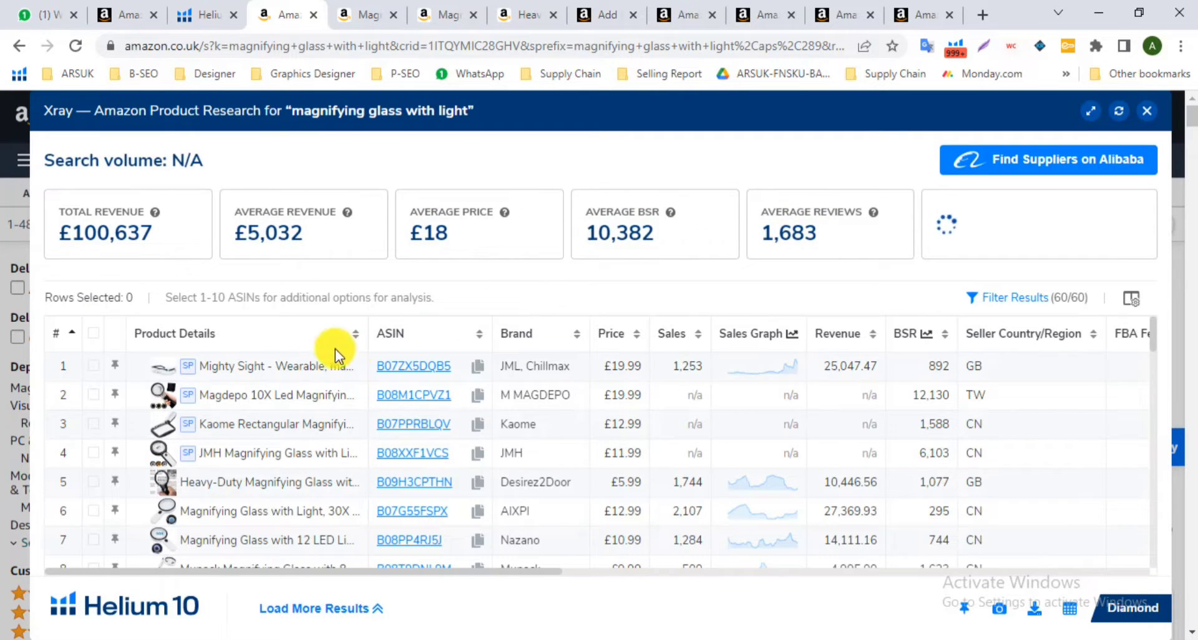
mouse_move(268, 369)
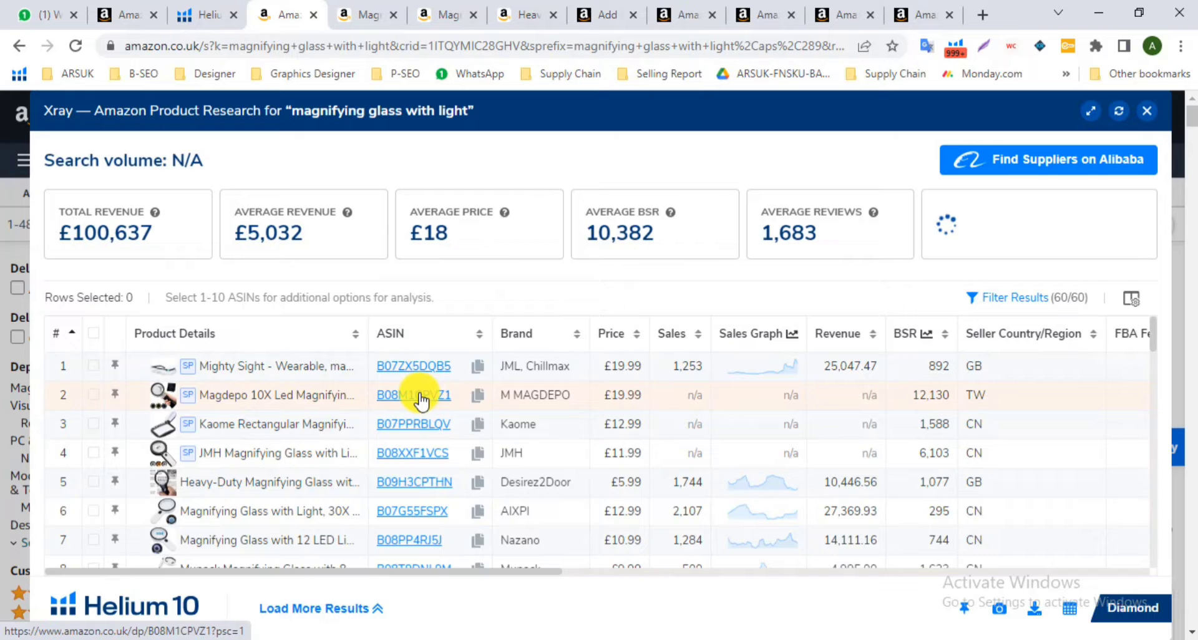
mouse_move(426, 436)
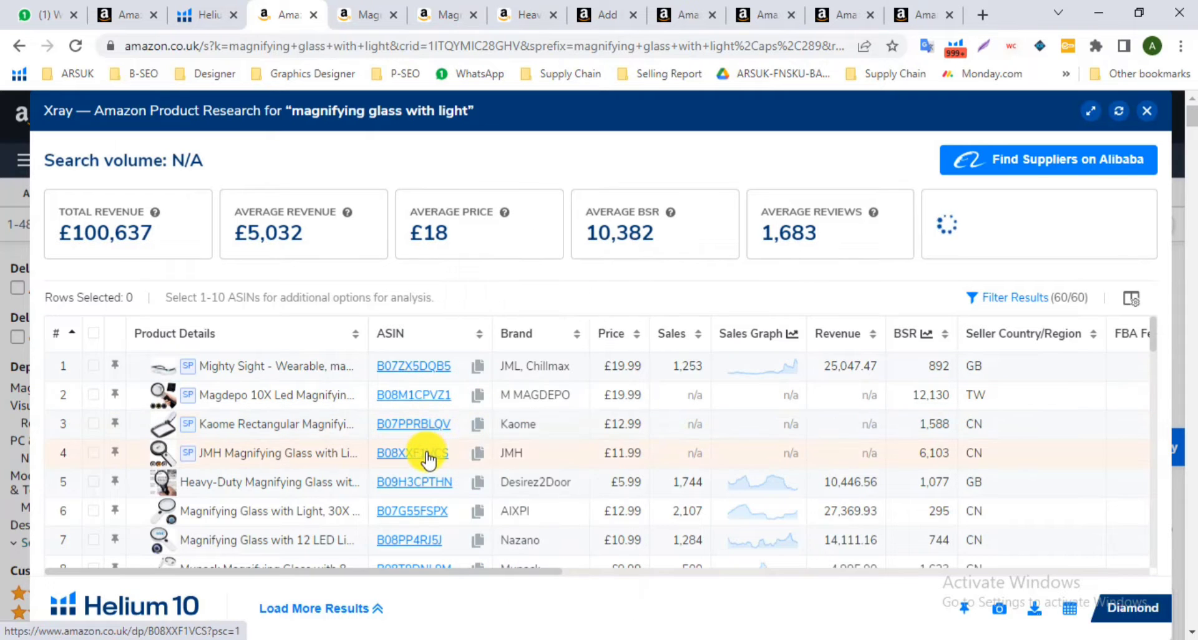
mouse_move(428, 492)
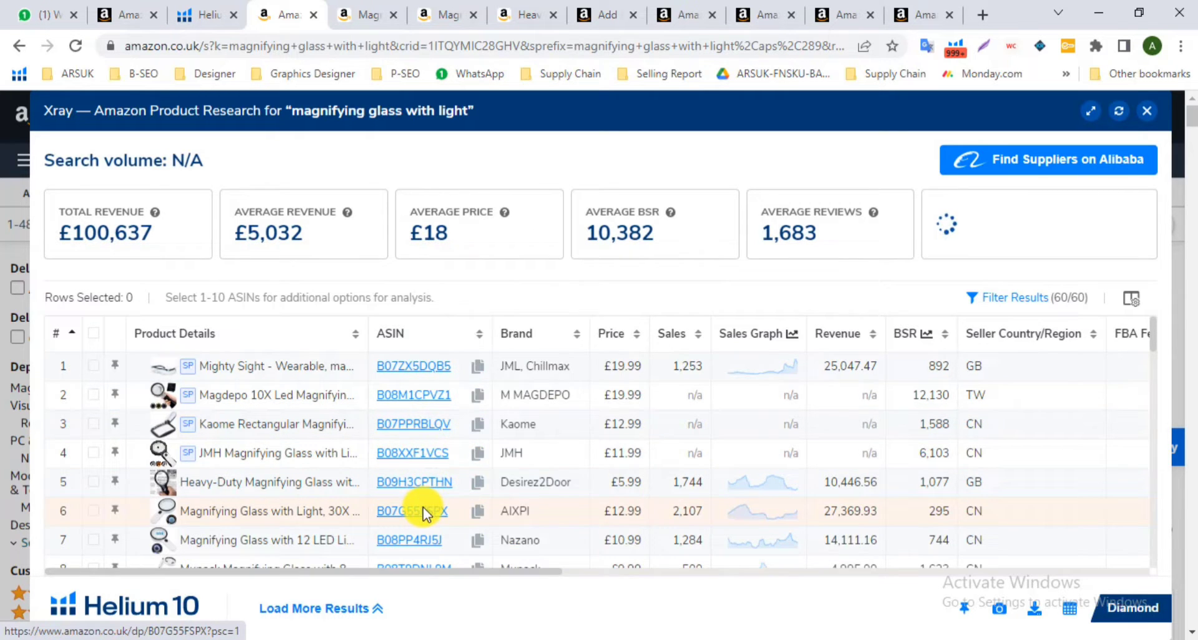
mouse_move(423, 541)
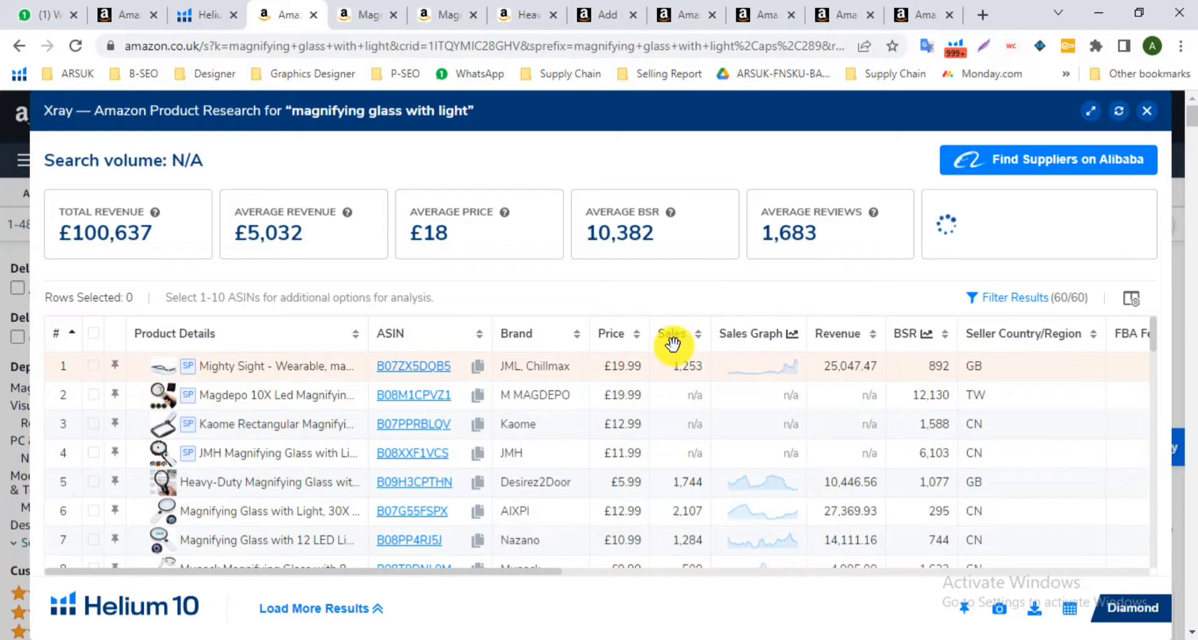
scroll(672, 357, down, 2)
scroll(680, 418, down, 3)
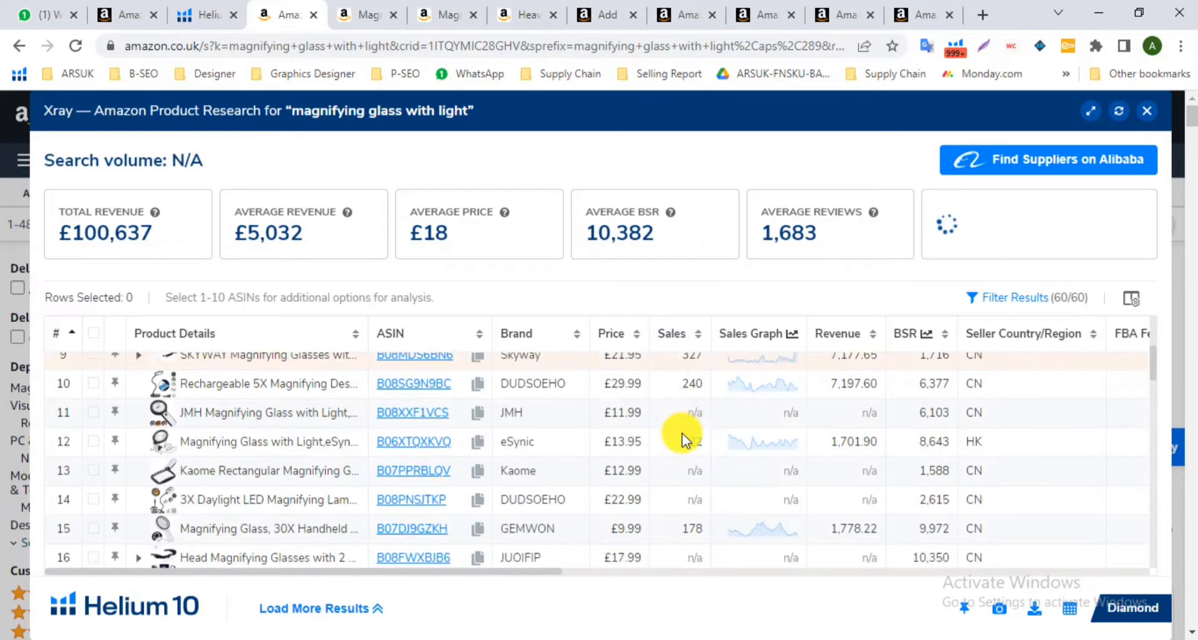
scroll(682, 433, down, 6)
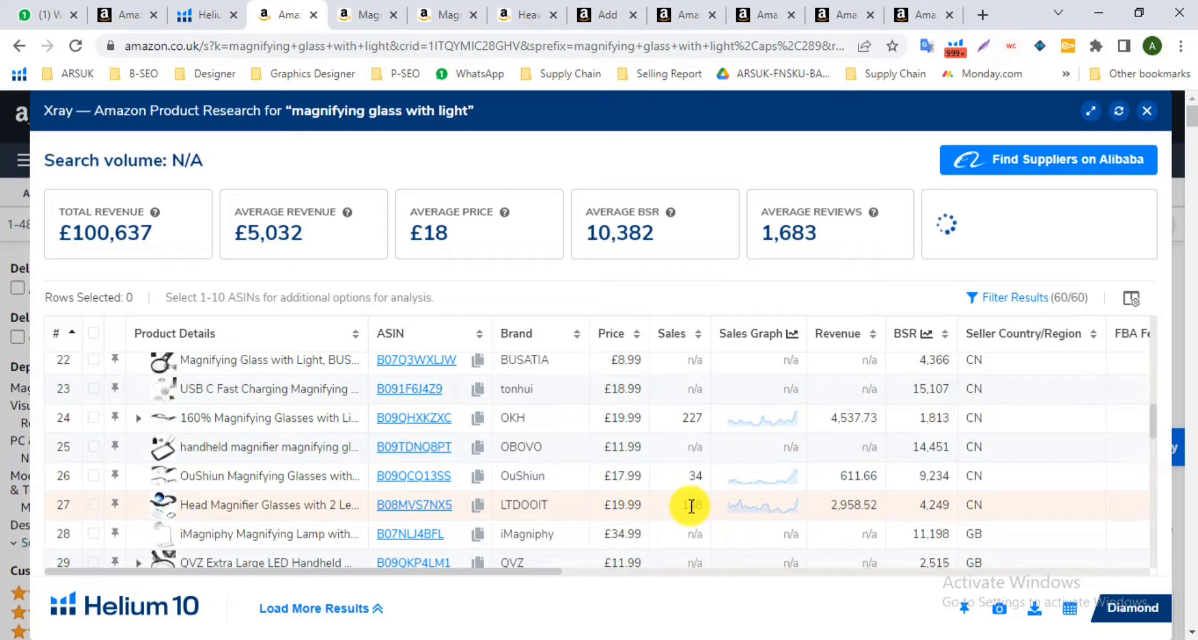
scroll(693, 511, down, 10)
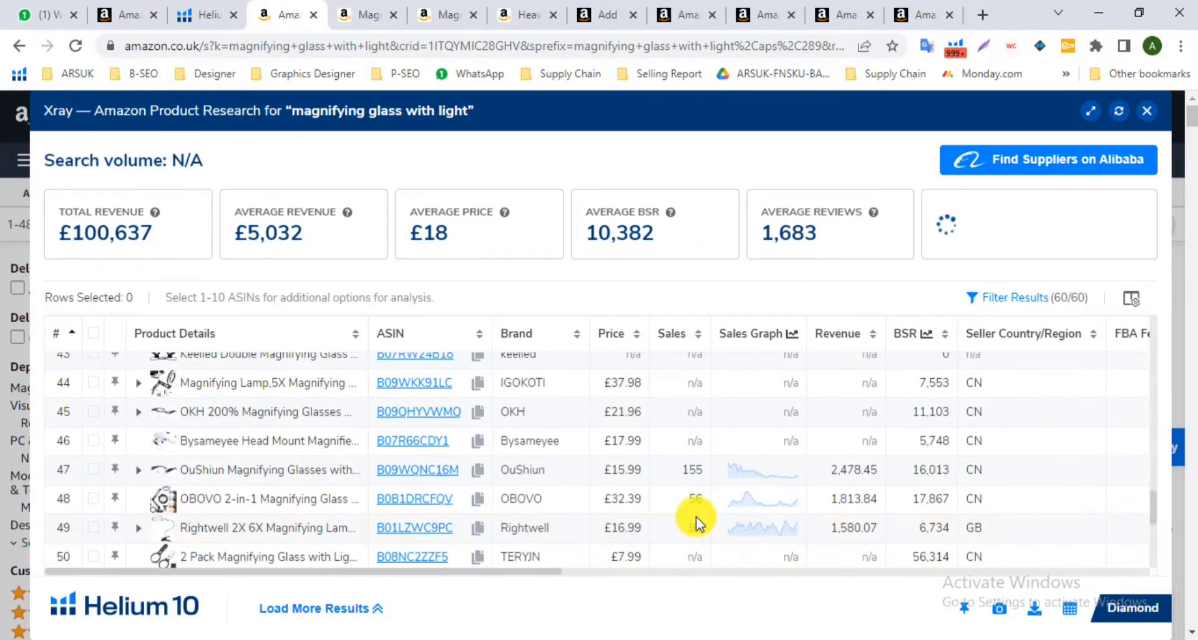
scroll(695, 519, down, 5)
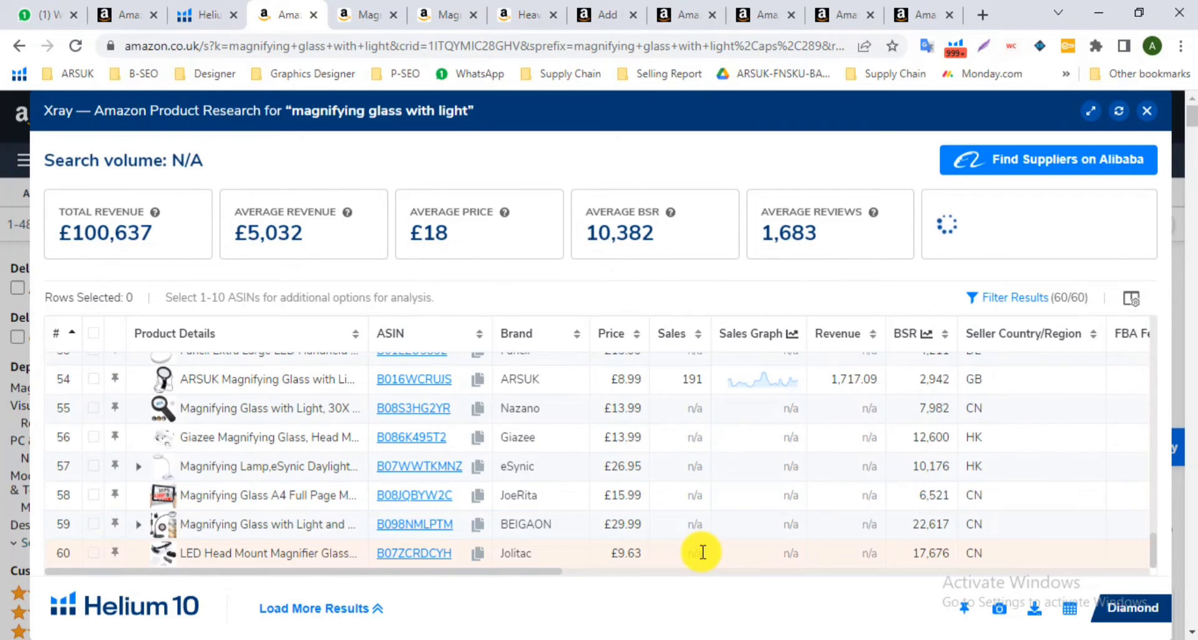
scroll(702, 553, down, 2)
scroll(698, 544, up, 5)
scroll(676, 443, up, 18)
scroll(677, 454, up, 3)
scroll(850, 382, down, 17)
scroll(842, 461, down, 12)
scroll(854, 527, up, 6)
scroll(853, 524, up, 20)
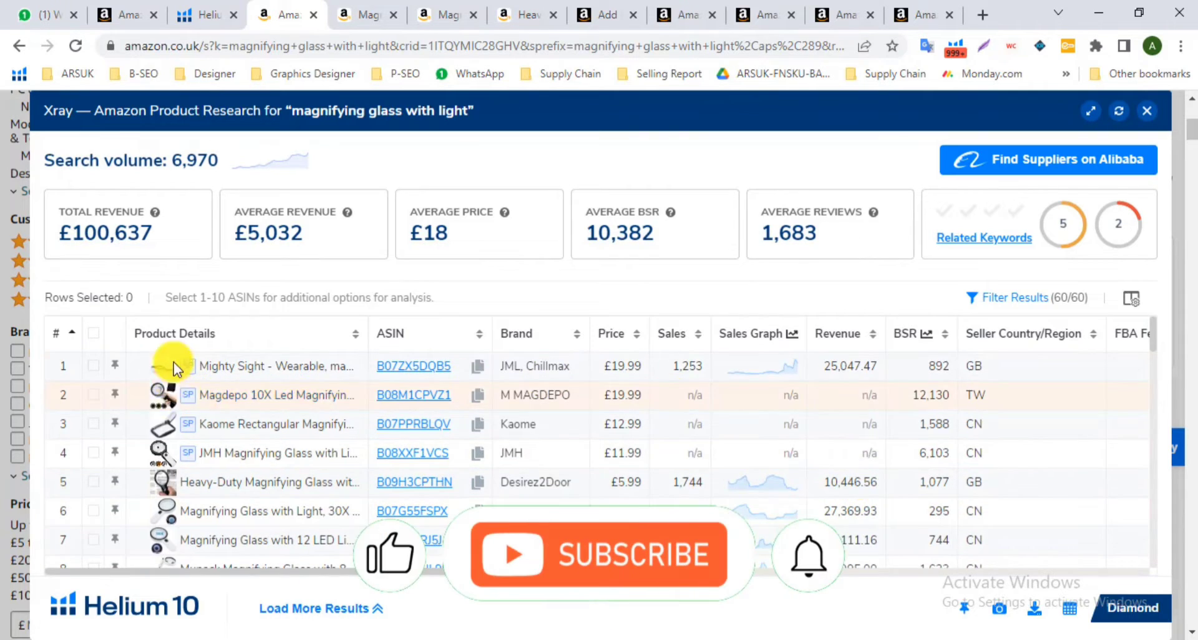
scroll(174, 368, down, 17)
scroll(208, 396, down, 10)
scroll(249, 449, up, 7)
scroll(251, 449, up, 20)
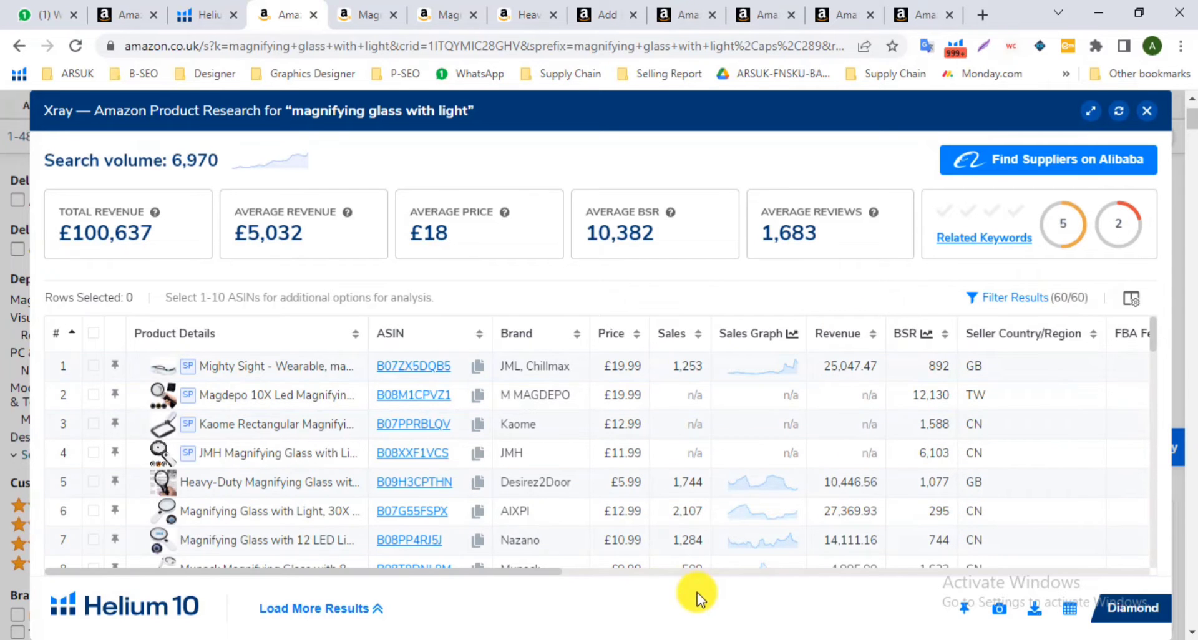
drag(546, 574, 1146, 564)
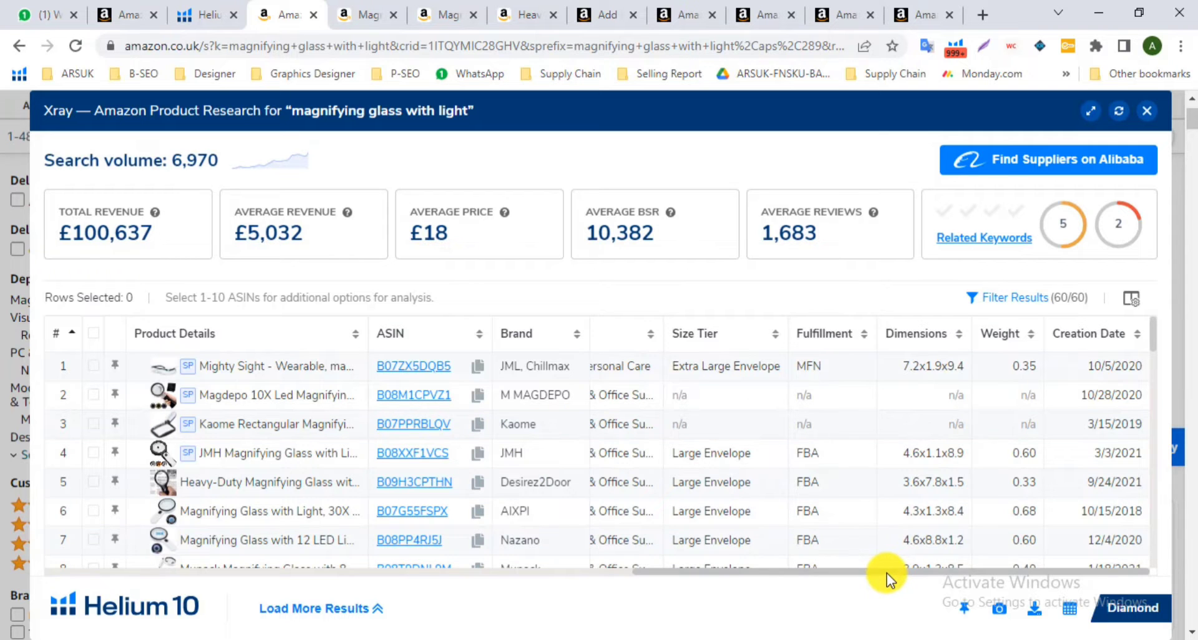
drag(886, 573, 287, 552)
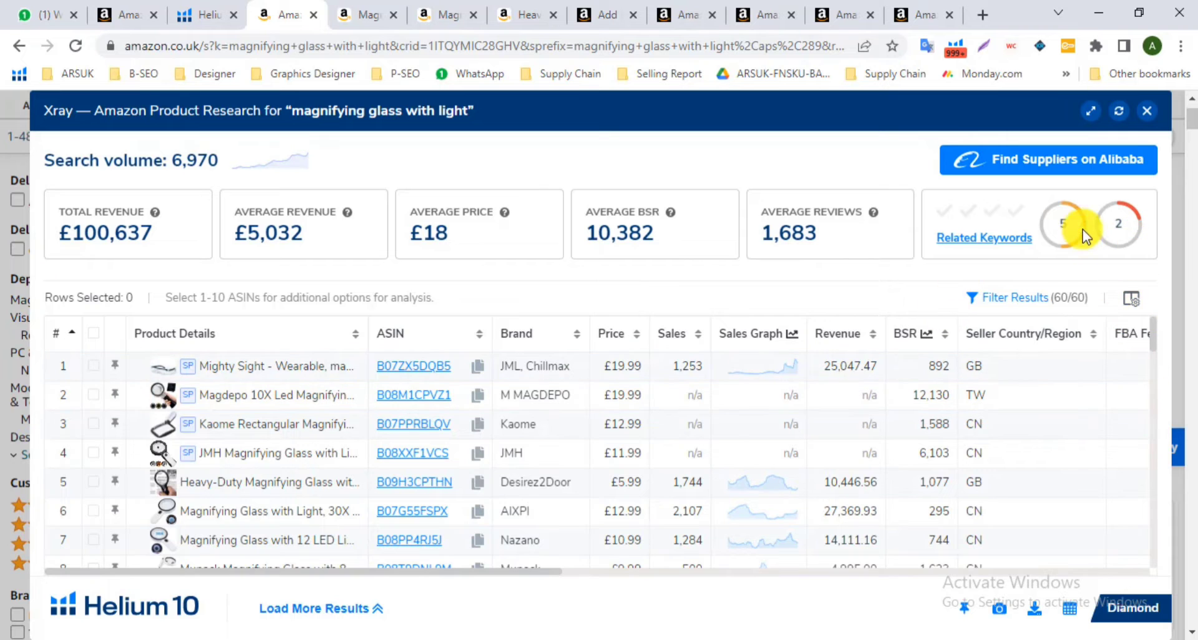
Close the Xray panel and find the 30X magnifier listing further down the results
click(1147, 112)
scroll(757, 302, down, 6)
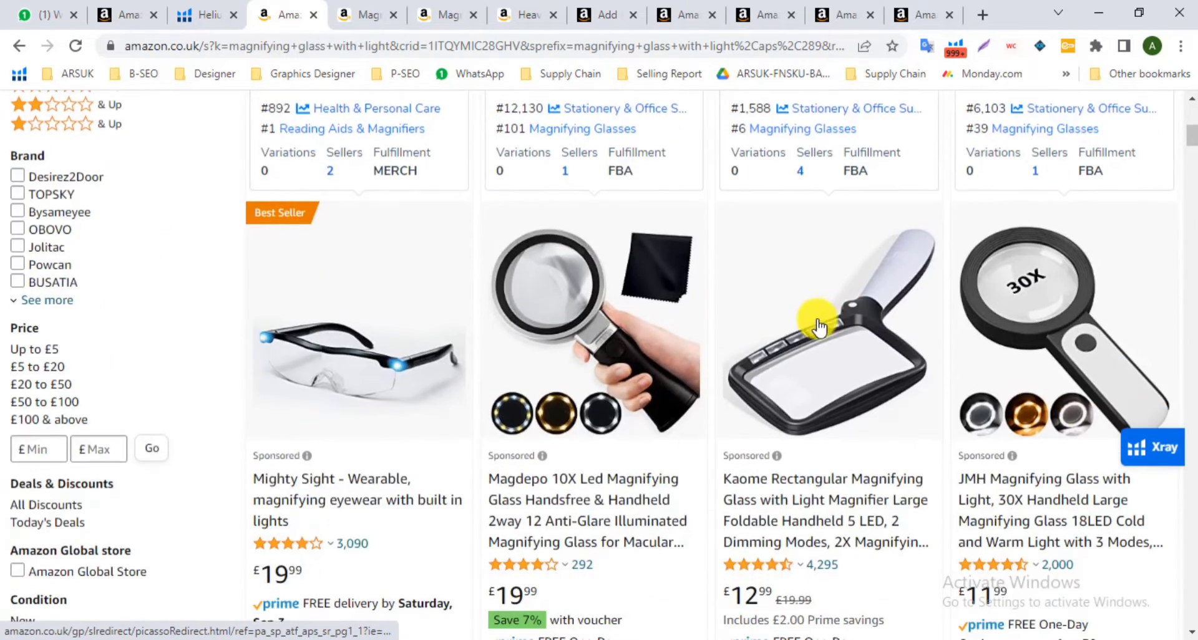
scroll(553, 327, down, 10)
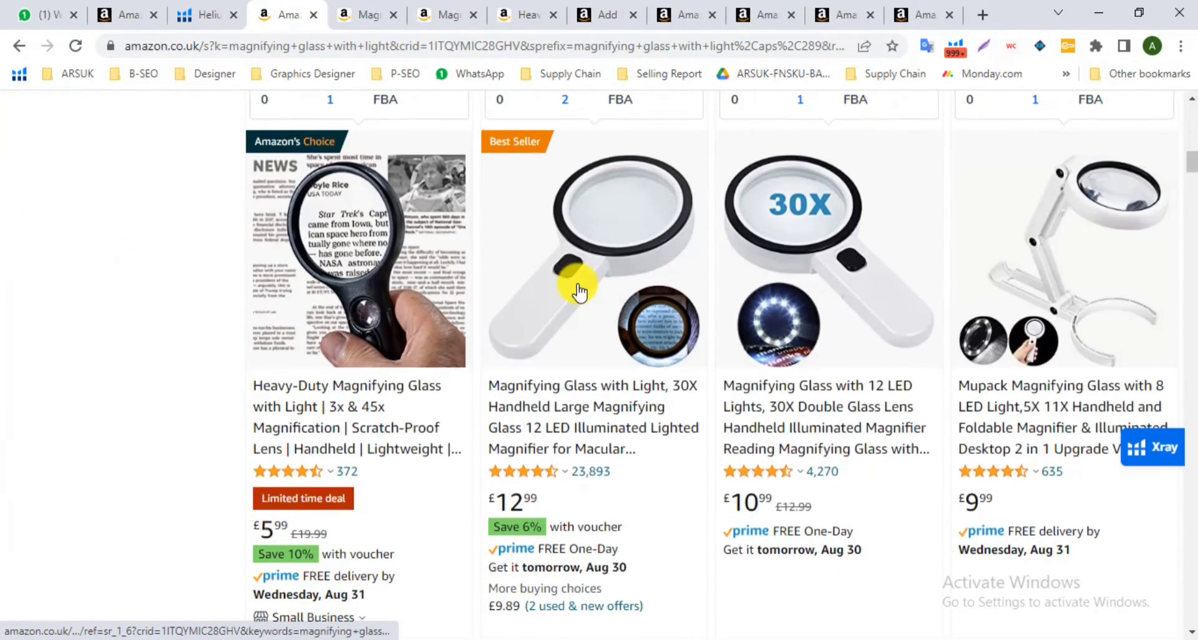
right_click(577, 286)
right_click(802, 242)
Switch to the AIXPI 30X magnifier's product page (£12.99) and bring up Helium 10's tools
click(362, 13)
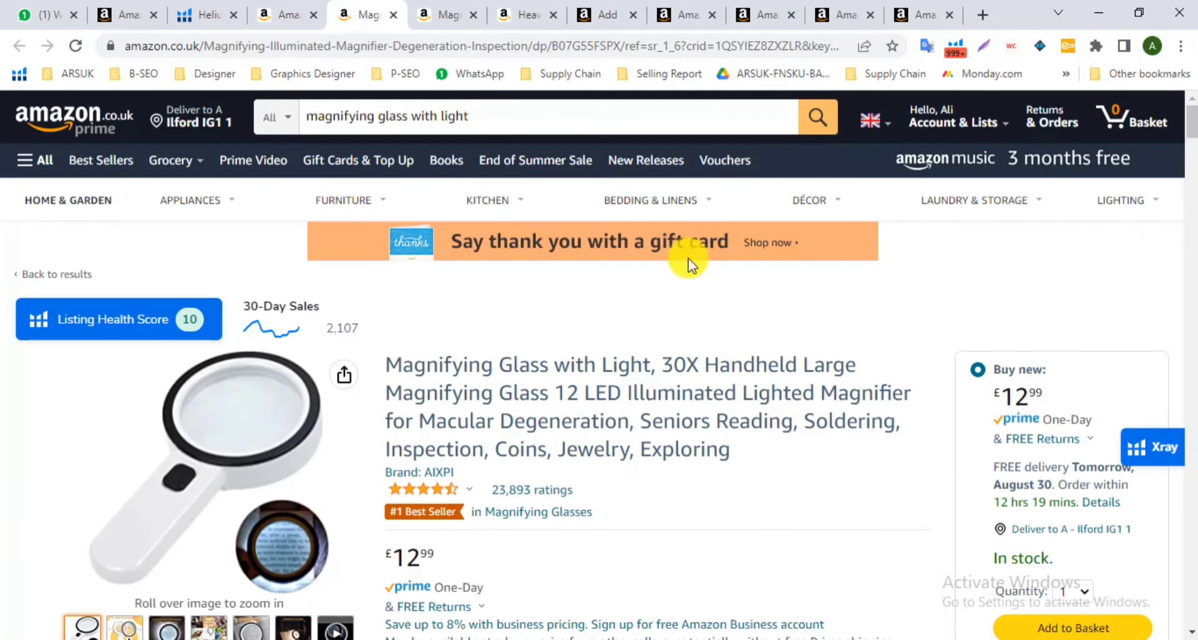
scroll(727, 314, down, 1)
scroll(727, 311, up, 1)
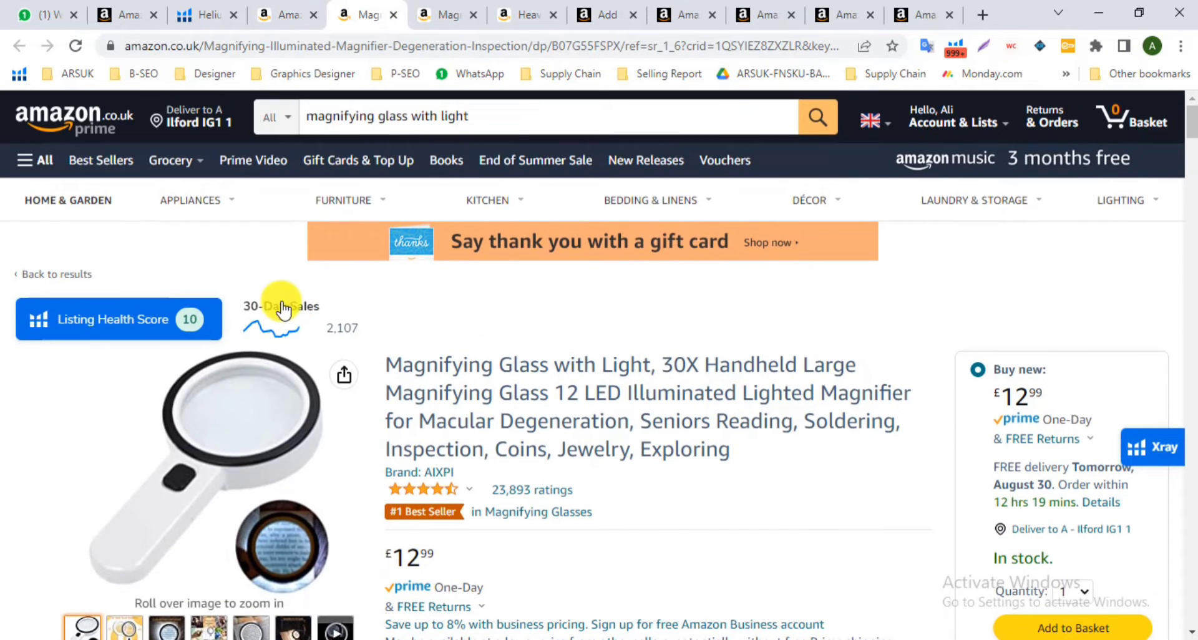
mouse_move(344, 335)
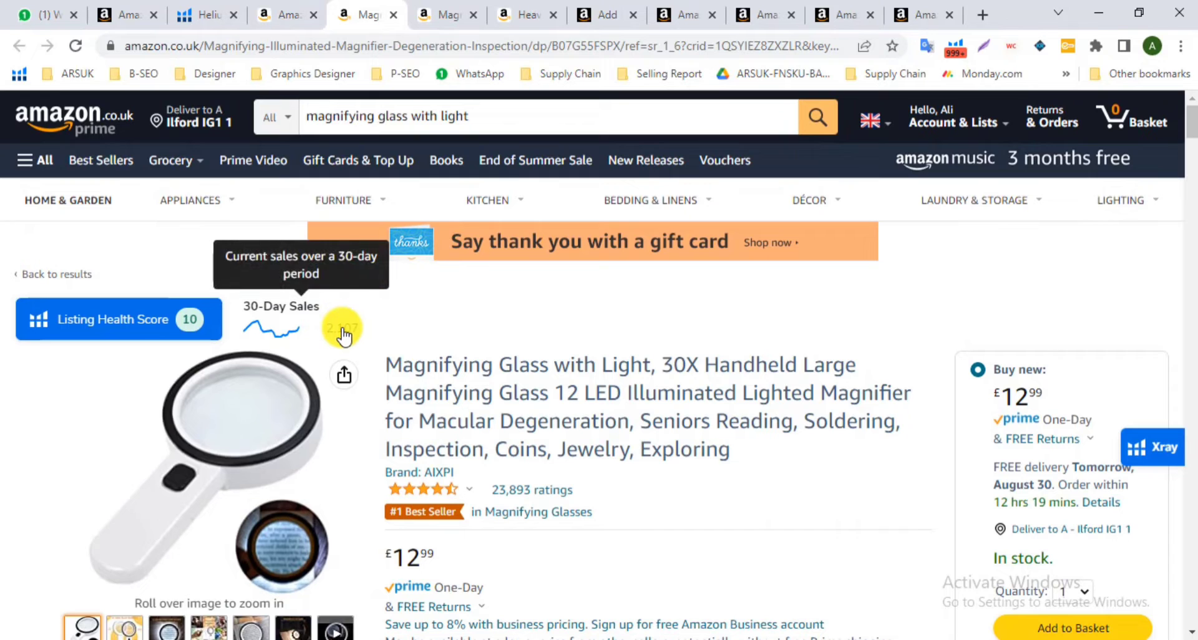
click(954, 46)
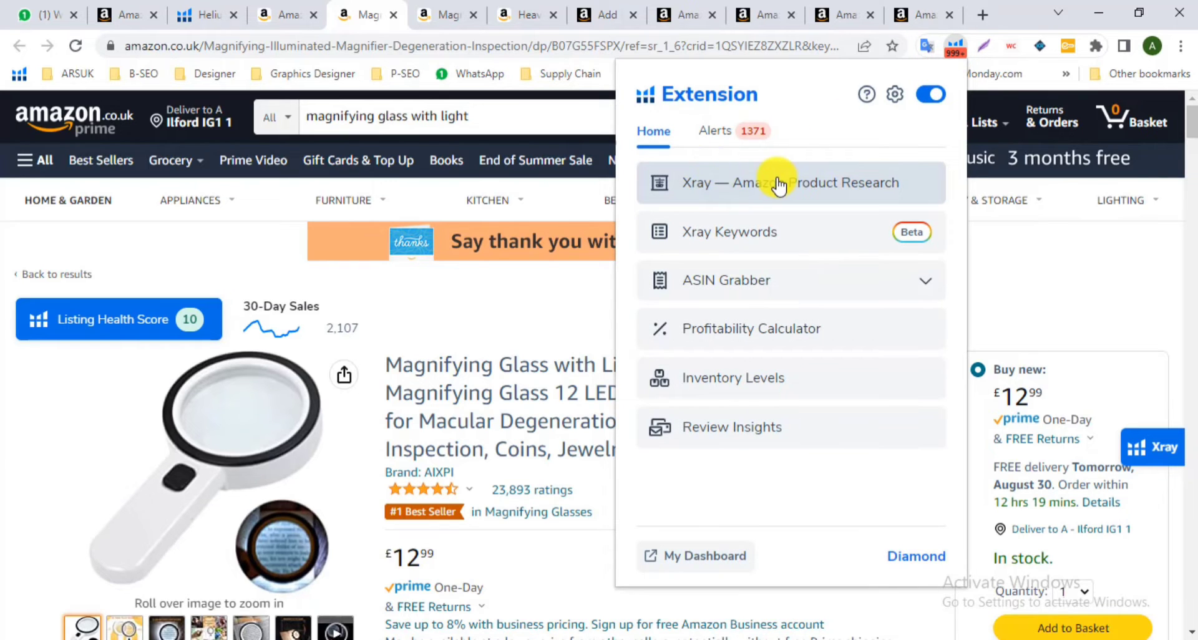
Run Xray on the AIXPI listing (2,107 sales, £27,369.93, BSR 295), then go to Nazano's tab
click(777, 185)
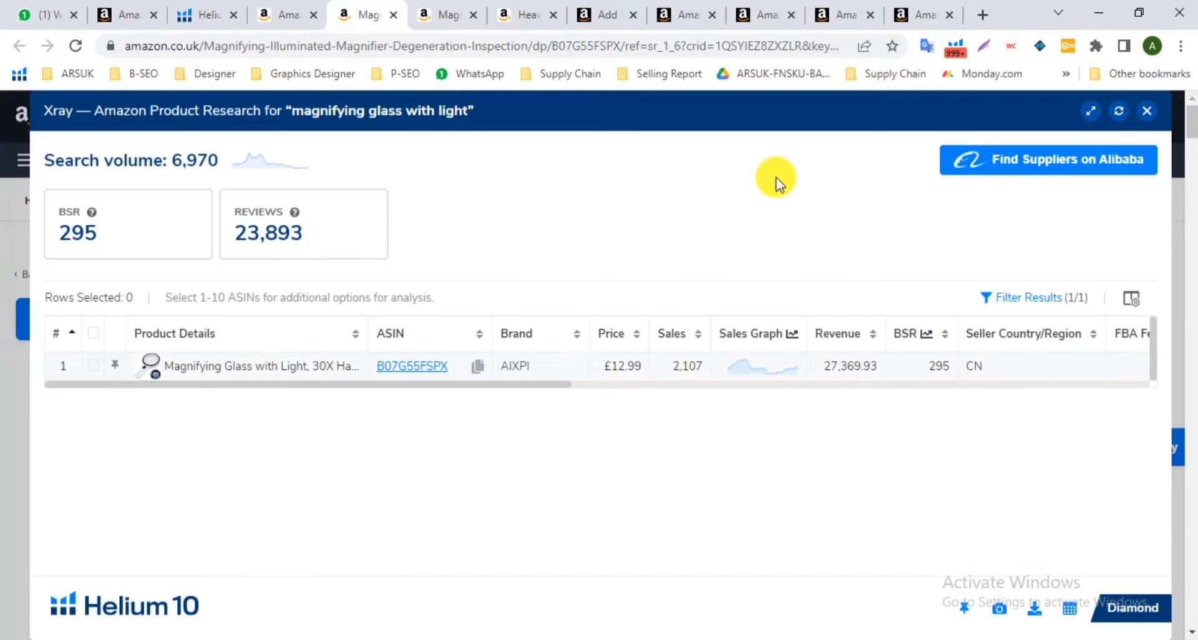
mouse_move(234, 367)
mouse_move(667, 330)
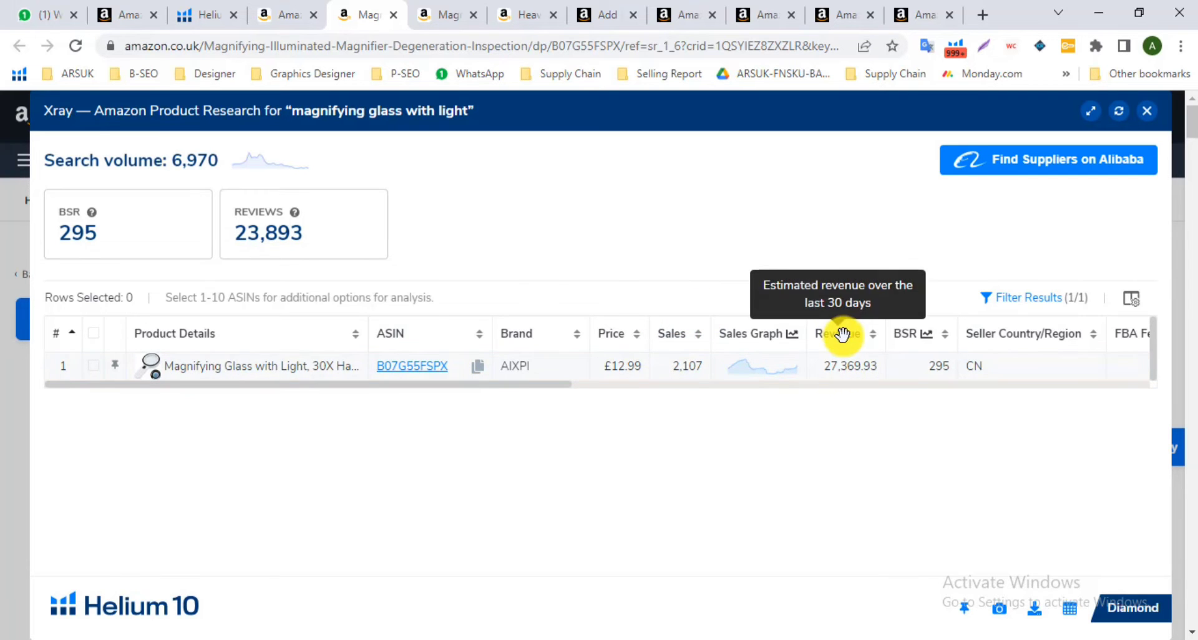
click(449, 16)
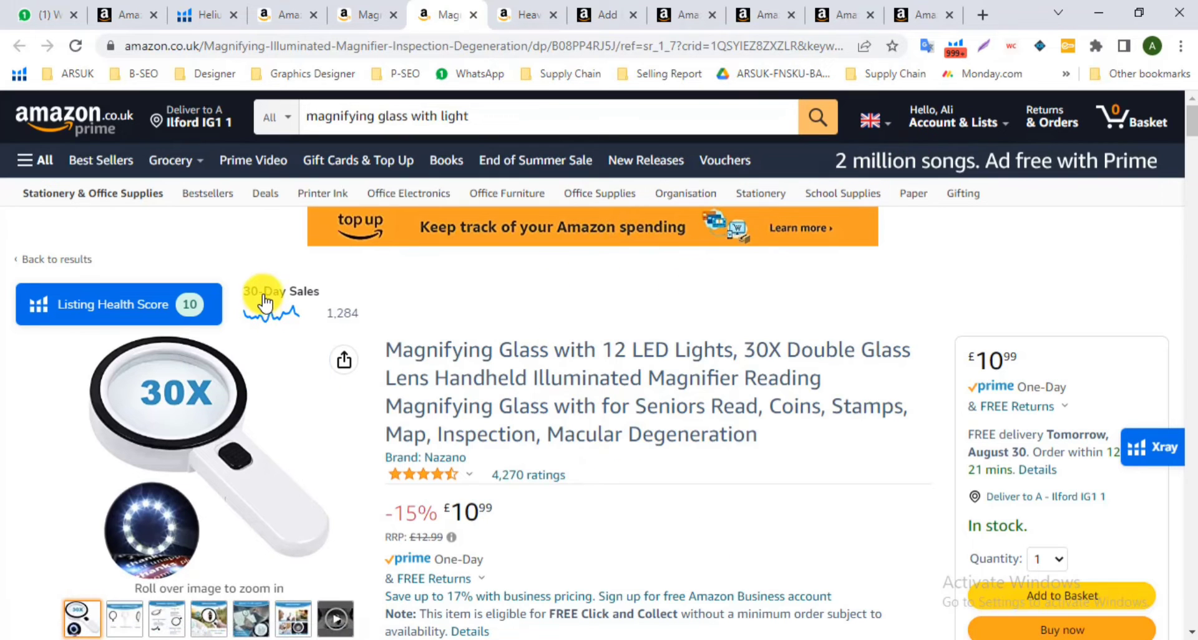
Run Xray on the Nazano 12 LED listing: 1,284 sales, £14,111.16 revenue, BSR 744
mouse_move(265, 302)
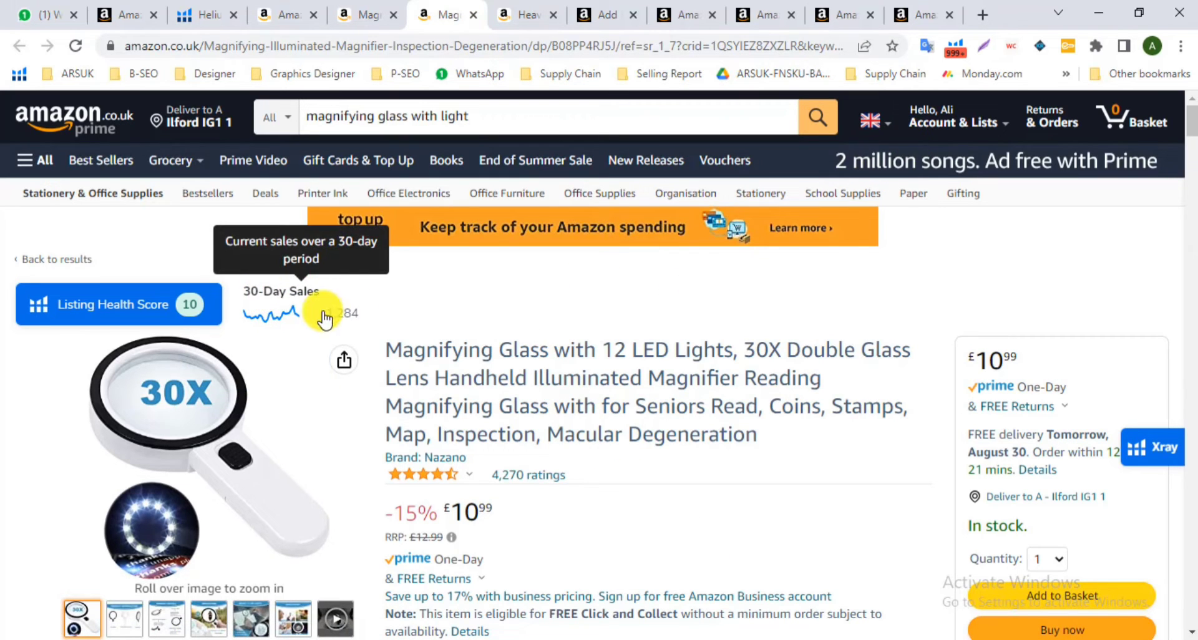
click(949, 45)
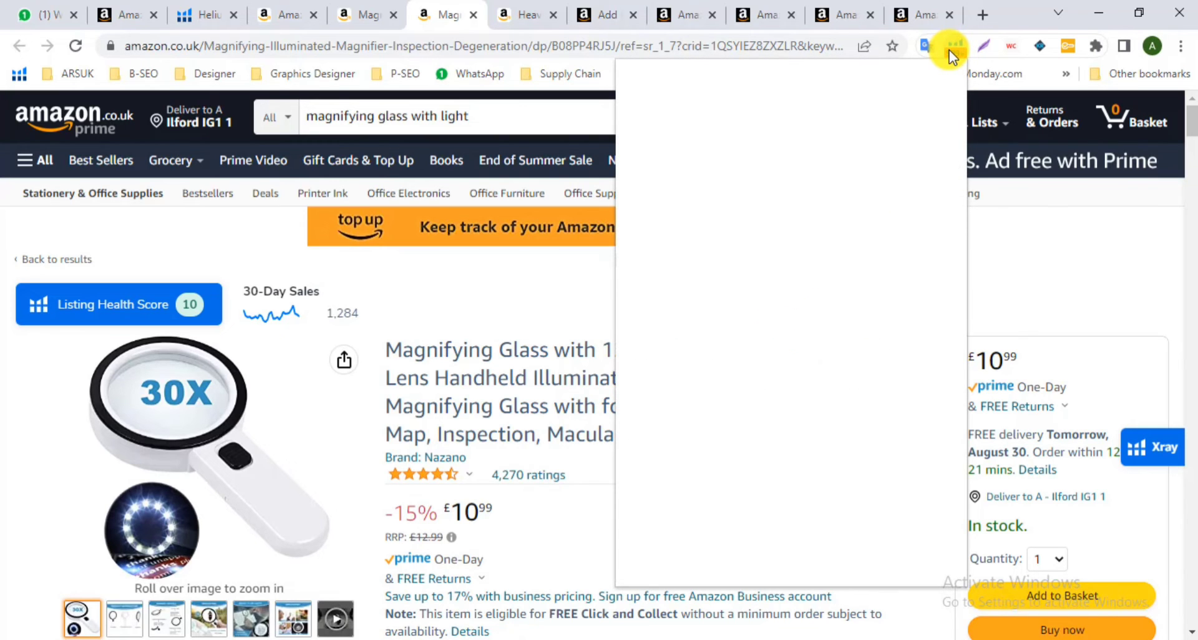
click(766, 183)
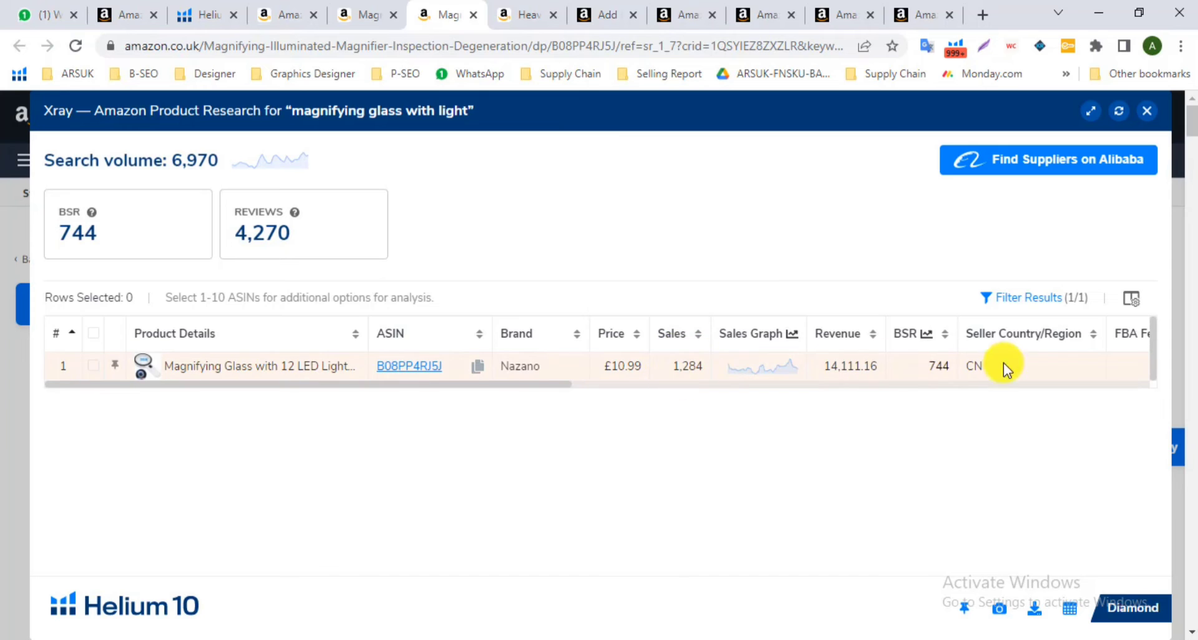
drag(406, 380, 830, 386)
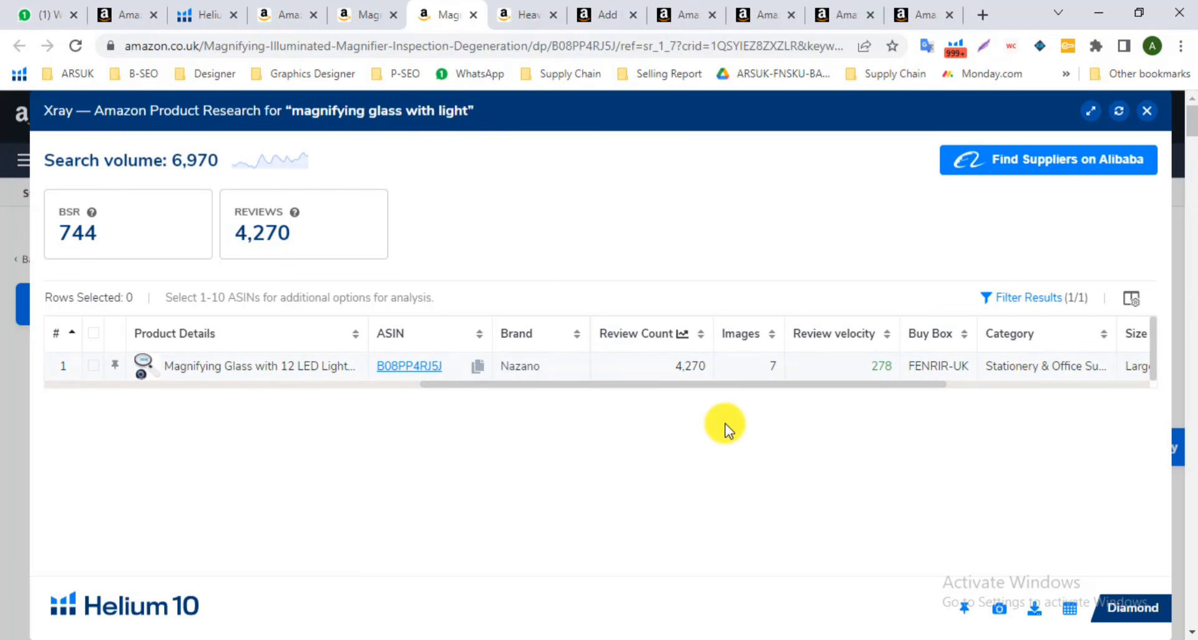
drag(809, 387, 329, 388)
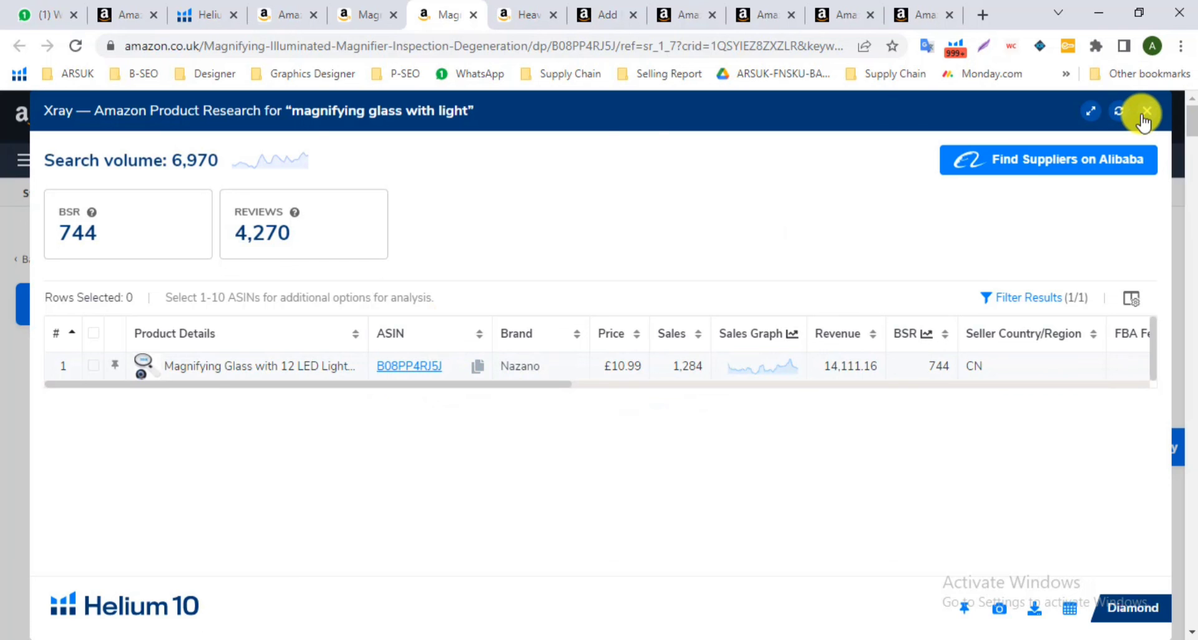